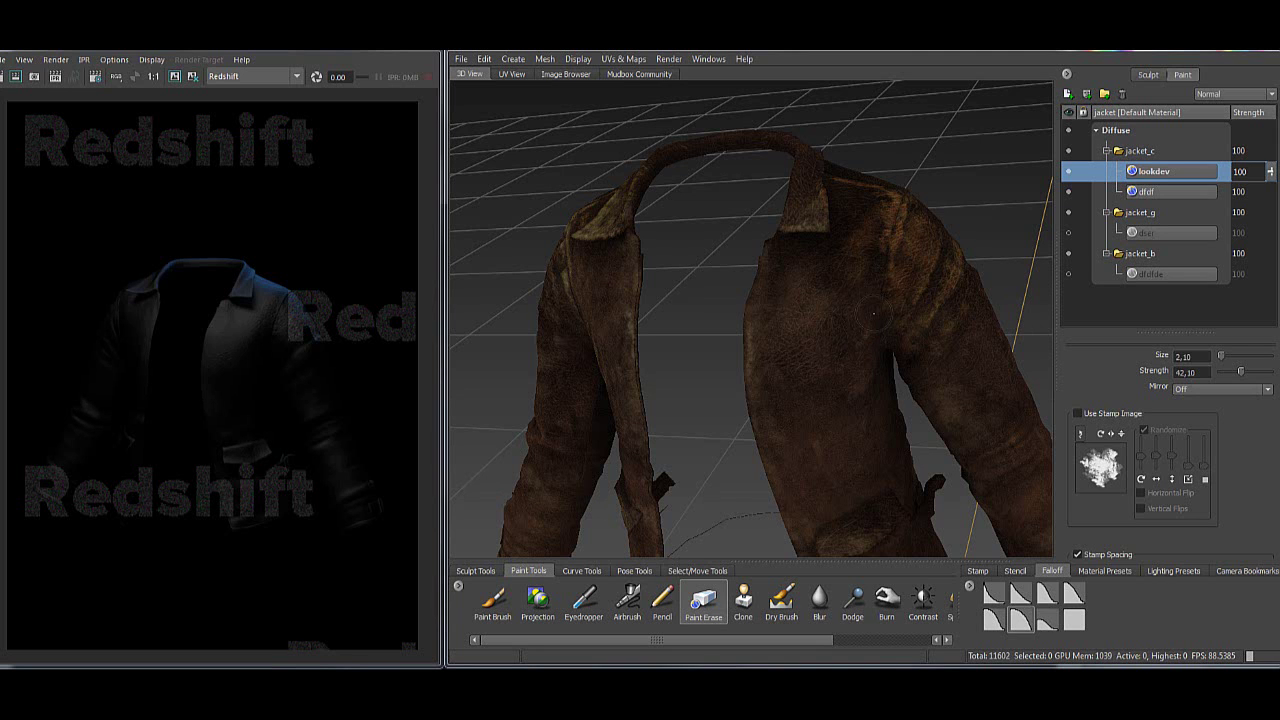
- Inspect the jacket from several angles and compare it with the jacket_c group hidden and shown again
{"action": "left_click_drag", "start_coordinate": [780, 352], "coordinate": [695, 319], "text": "alt"}
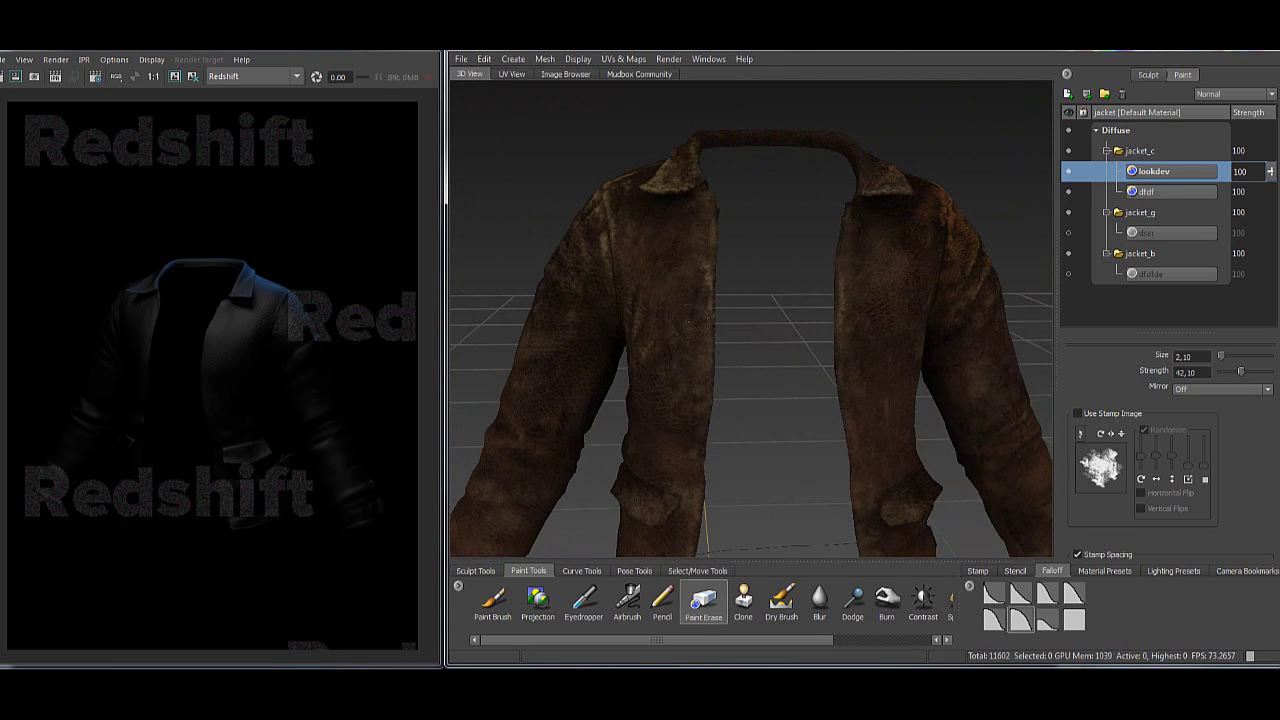
{"action": "left_click_drag", "start_coordinate": [895, 330], "coordinate": [670, 328], "text": "alt"}
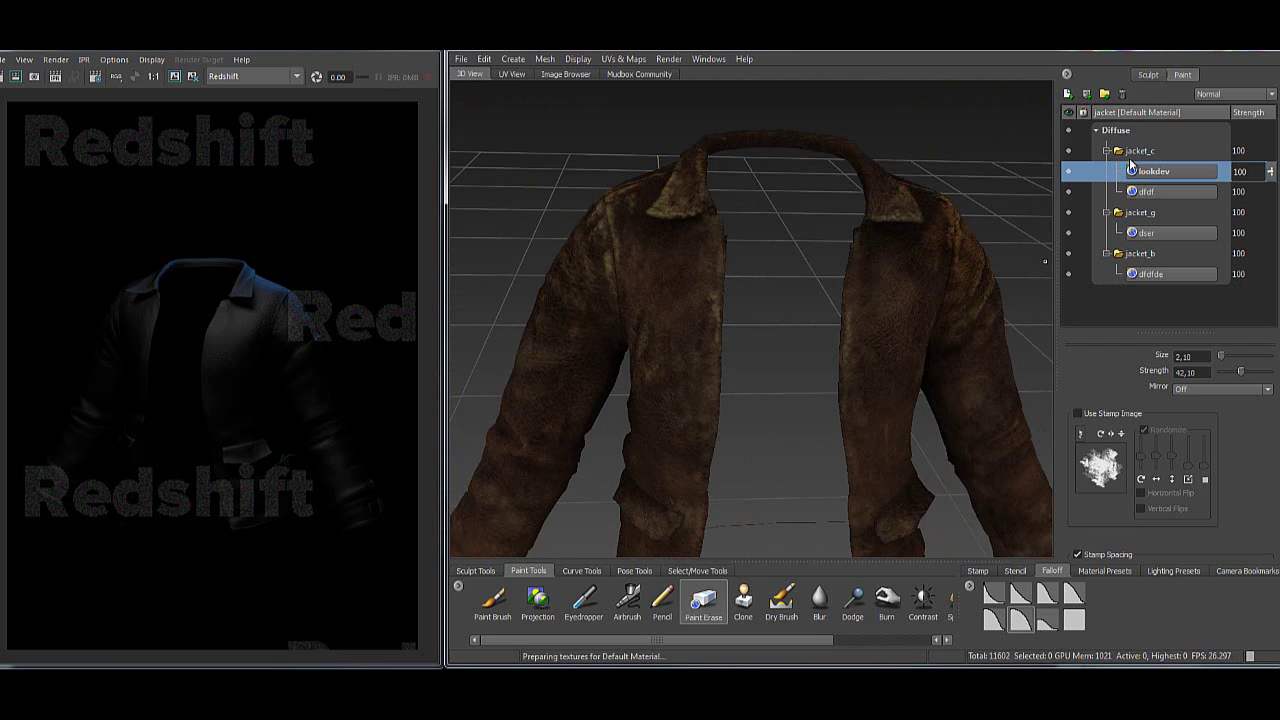
{"action": "left_click", "coordinate": [1068, 151]}
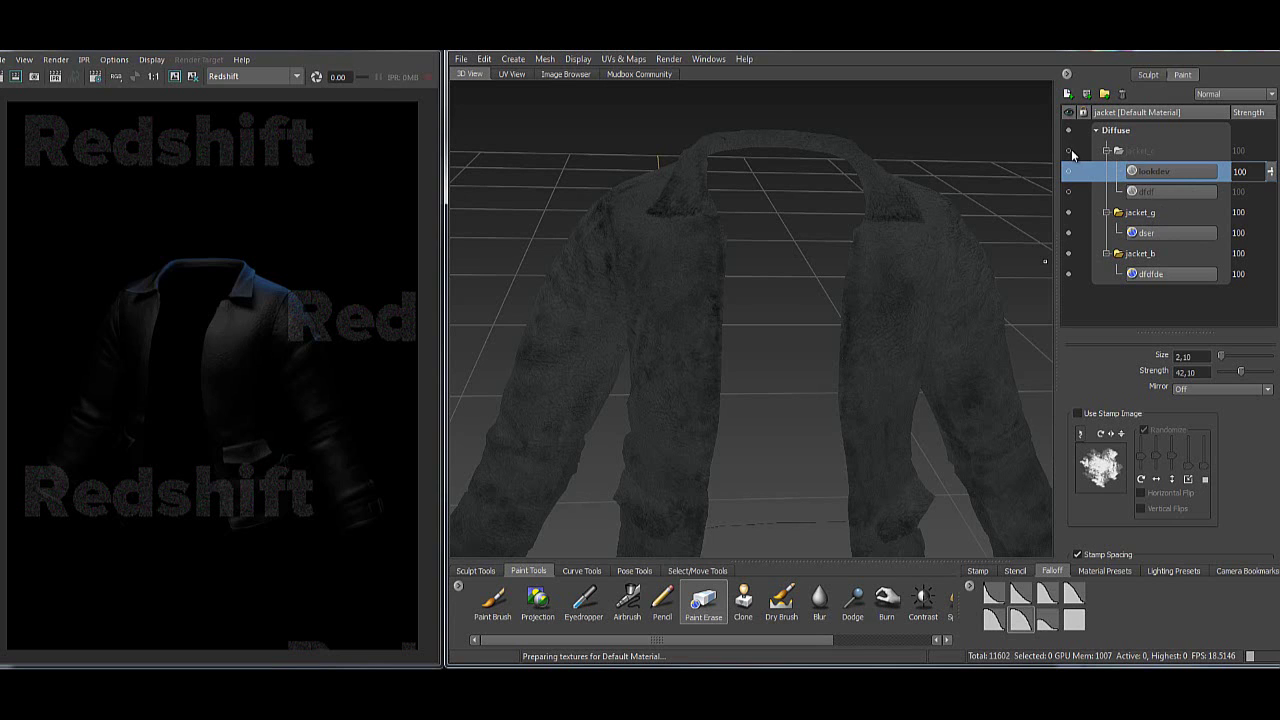
{"action": "left_click", "coordinate": [1068, 151]}
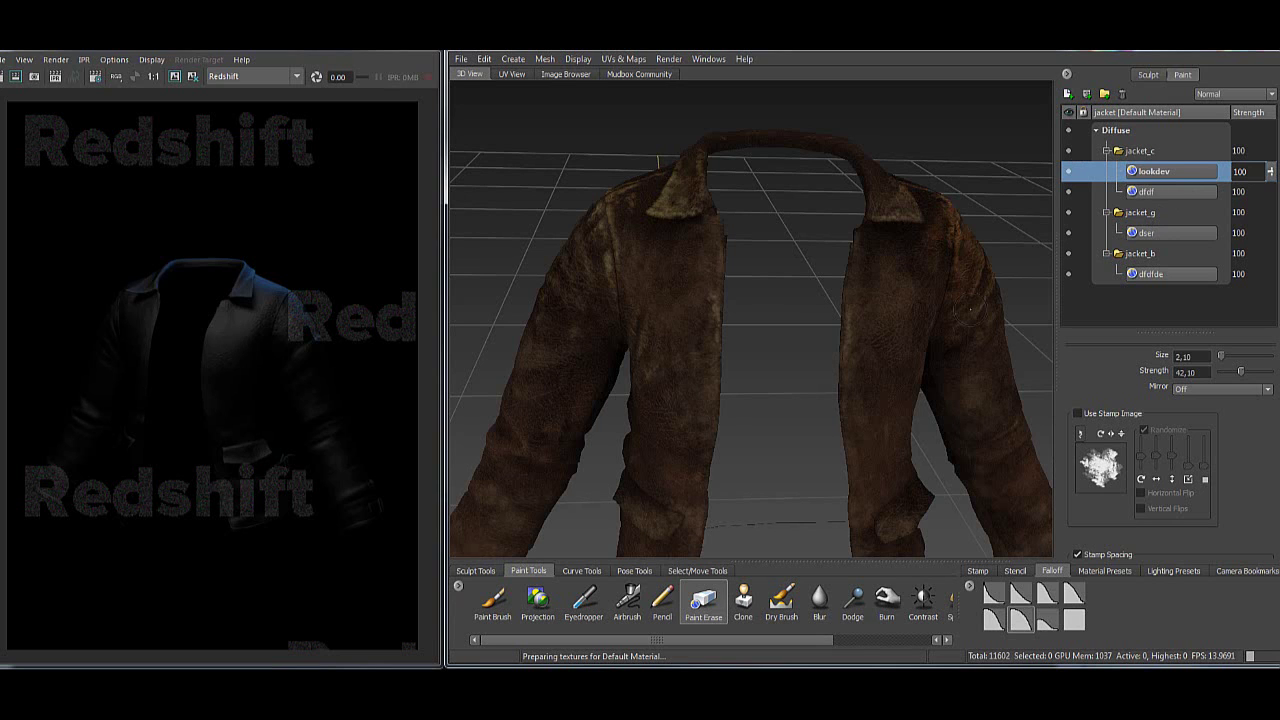
- Open the Export All Paint Layers settings and consult the help on the naming templates
{"action": "left_click", "coordinate": [460, 60]}
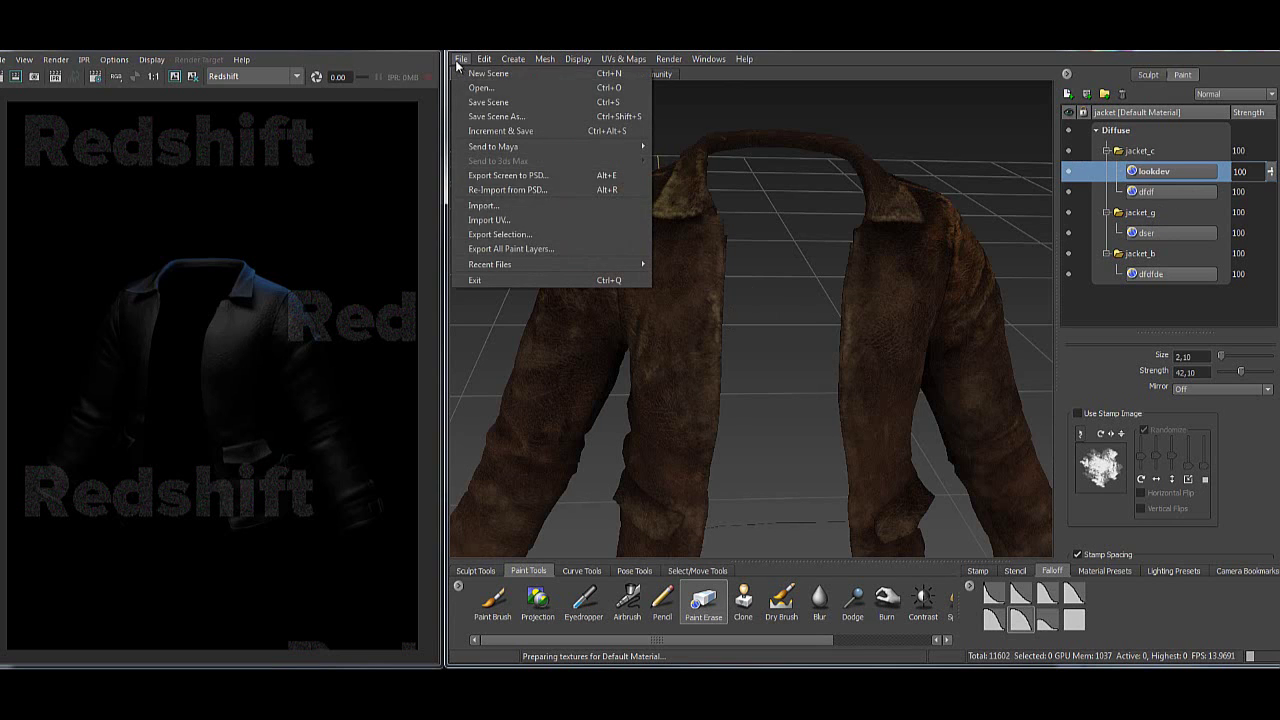
{"action": "left_click", "coordinate": [533, 249]}
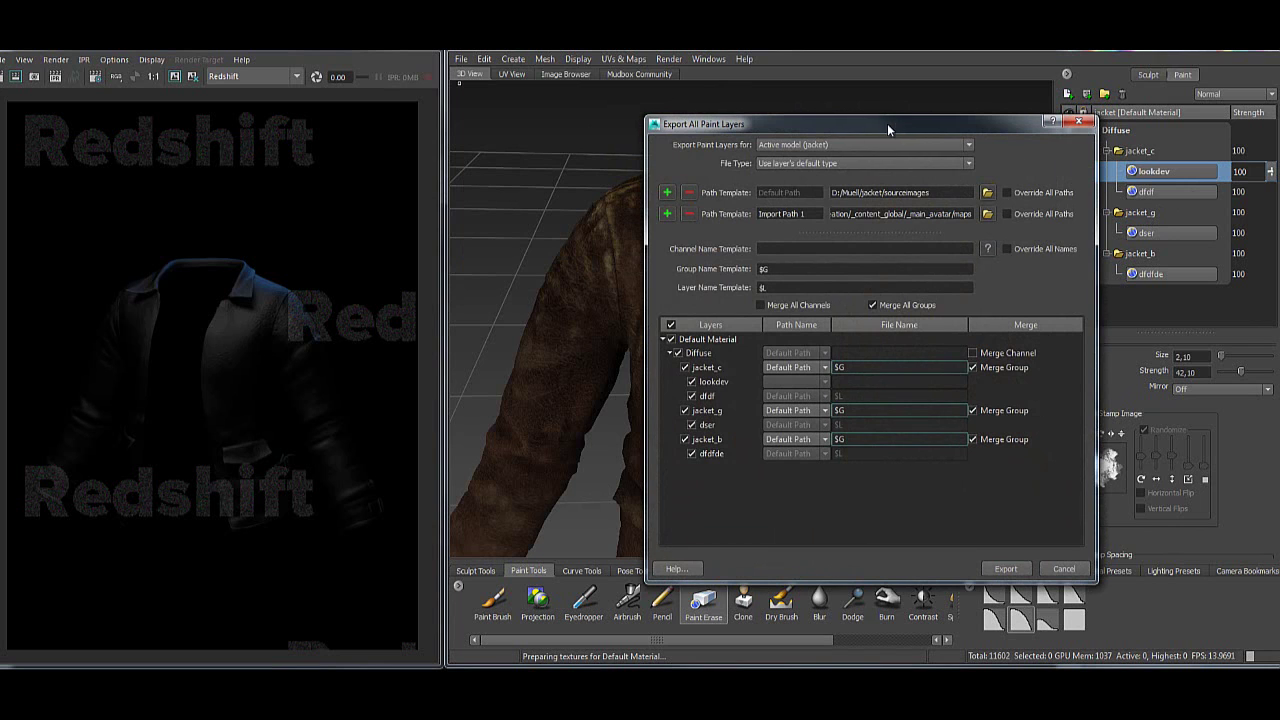
{"action": "mouse_move", "coordinate": [887, 123]}
{"action": "left_mouse_down"}
{"action": "mouse_move", "coordinate": [484, 137]}
{"action": "mouse_move", "coordinate": [415, 119]}
{"action": "left_mouse_up"}
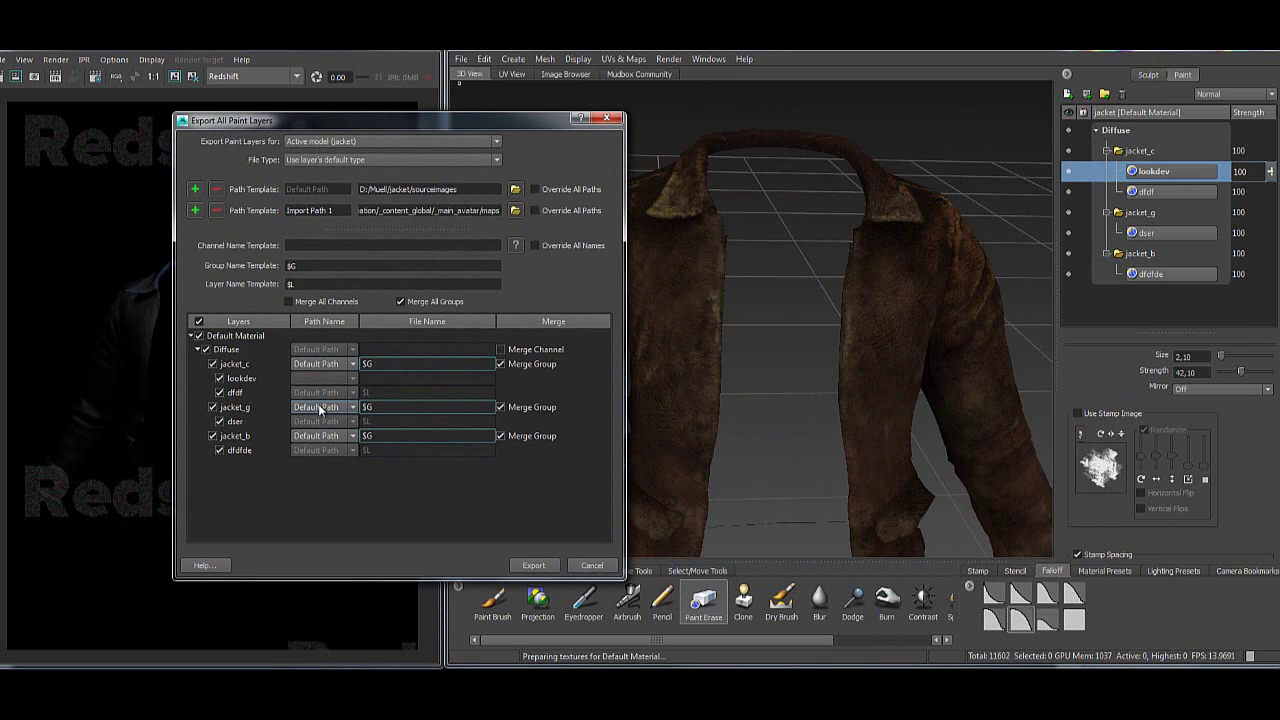
{"action": "left_click", "coordinate": [516, 246]}
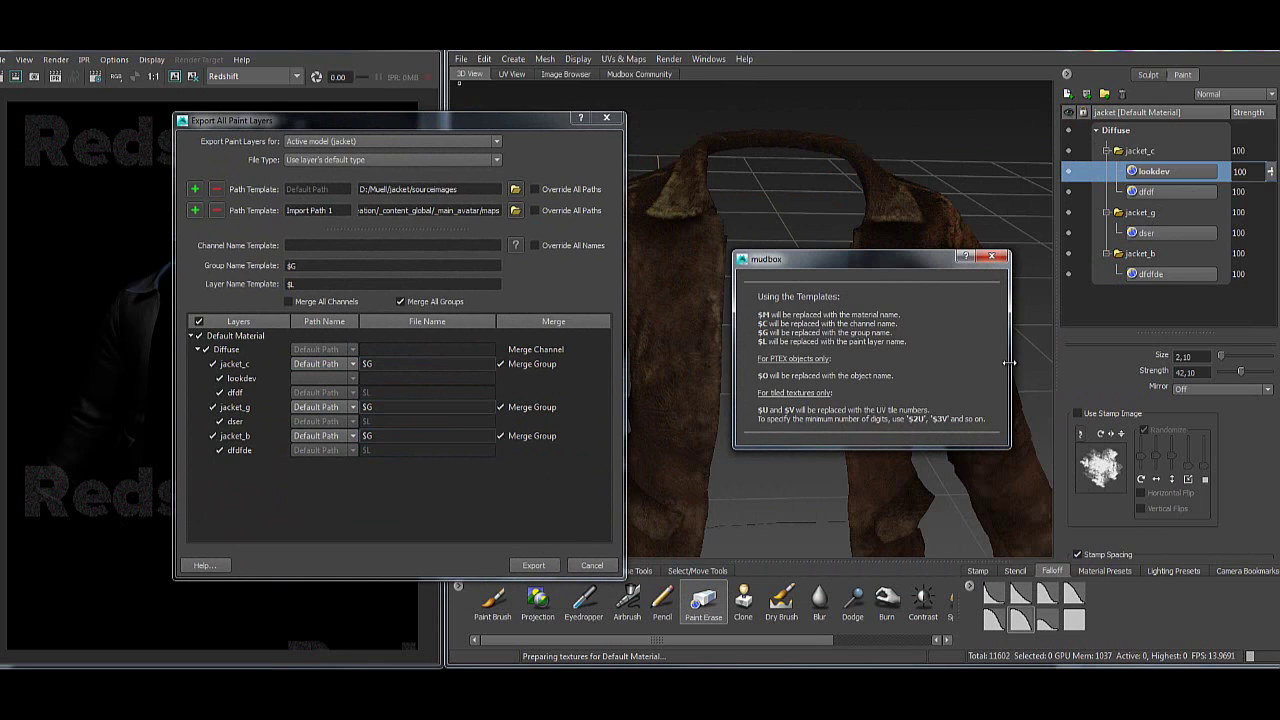
{"action": "left_click_drag", "start_coordinate": [888, 259], "coordinate": [806, 204]}
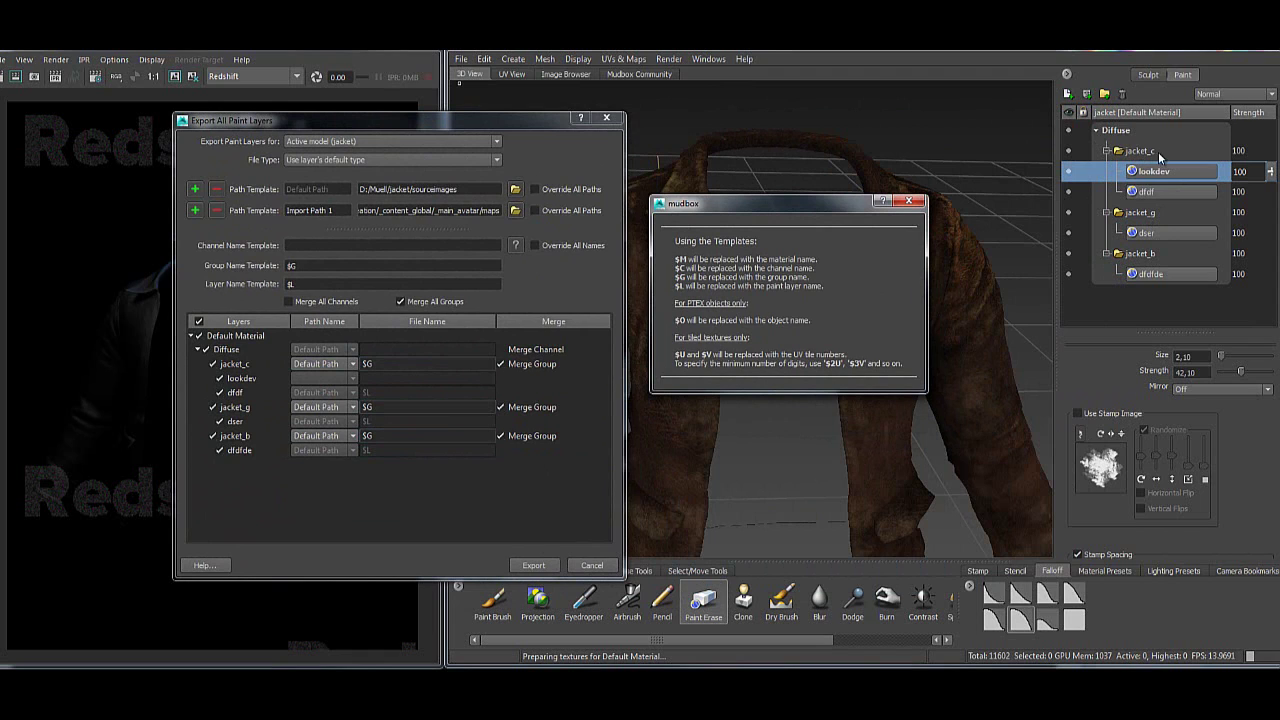
{"action": "left_click", "coordinate": [909, 203]}
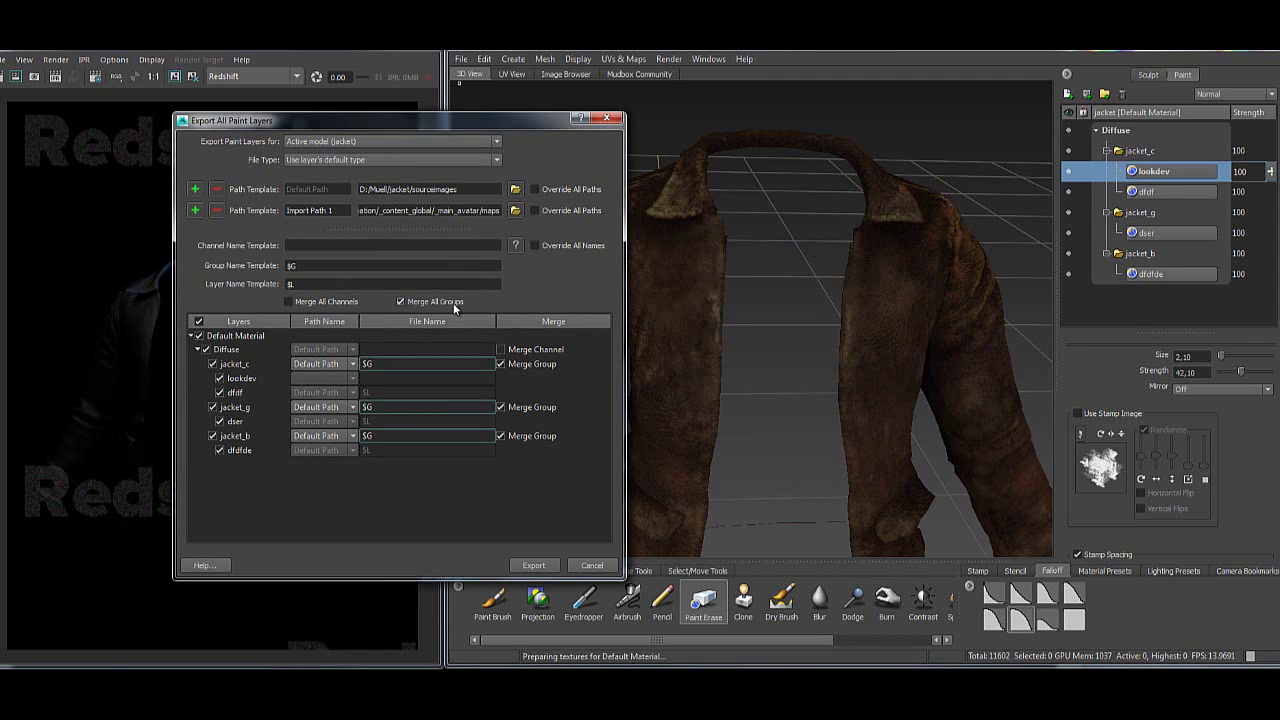
- Export the jacket's merged paint layer groups to D:/Muell/jacket/sourceimages, overwriting all existing files
{"action": "left_click_drag", "start_coordinate": [476, 189], "coordinate": [316, 187]}
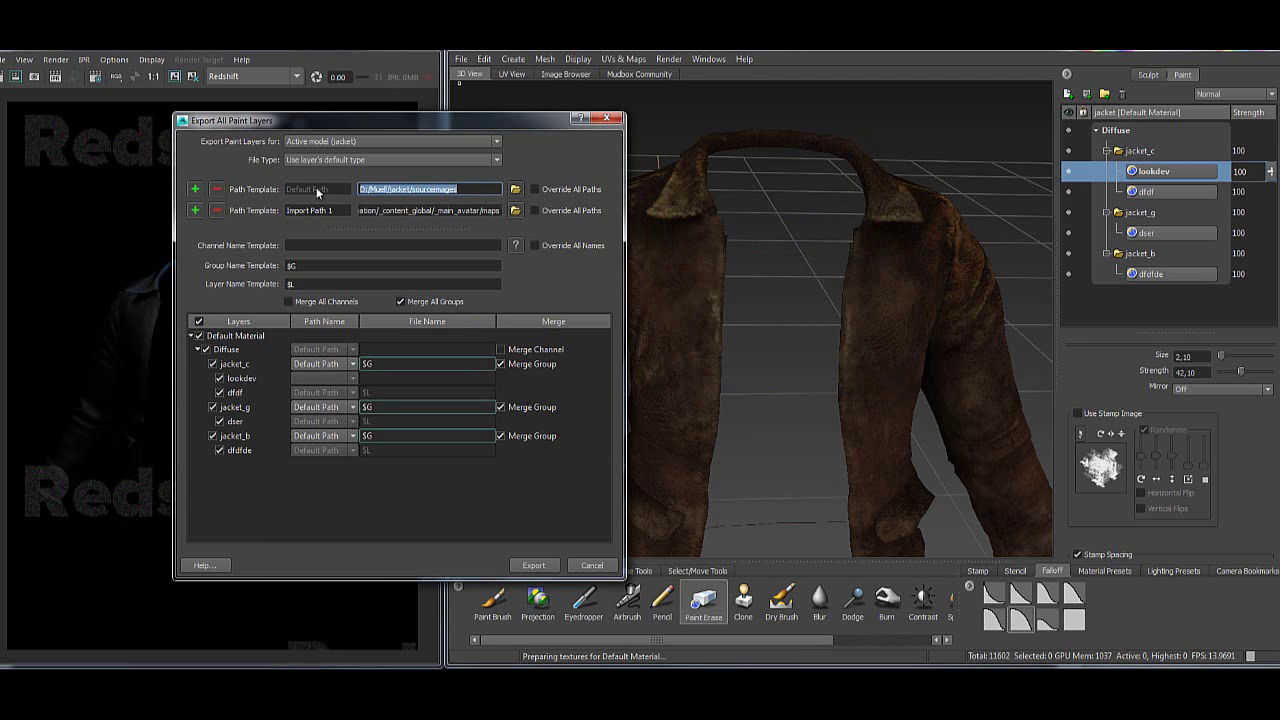
{"action": "left_click_drag", "start_coordinate": [352, 123], "coordinate": [475, 133]}
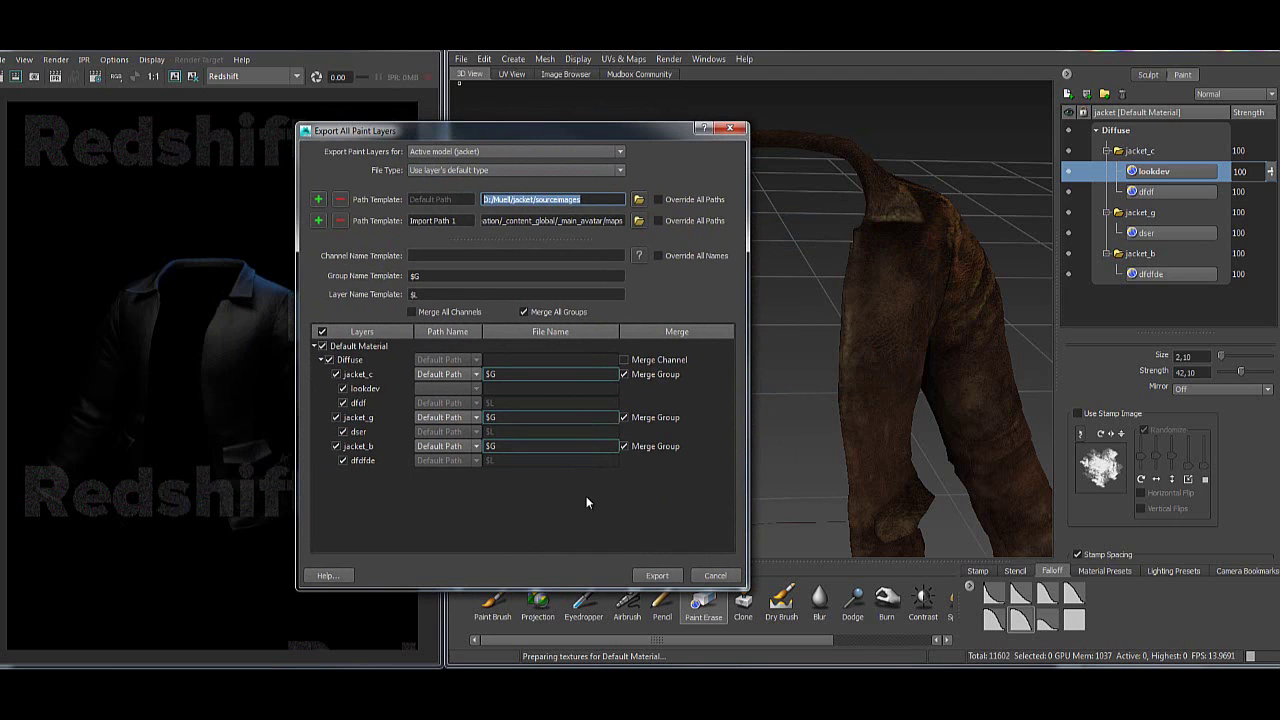
{"action": "left_click", "coordinate": [656, 575]}
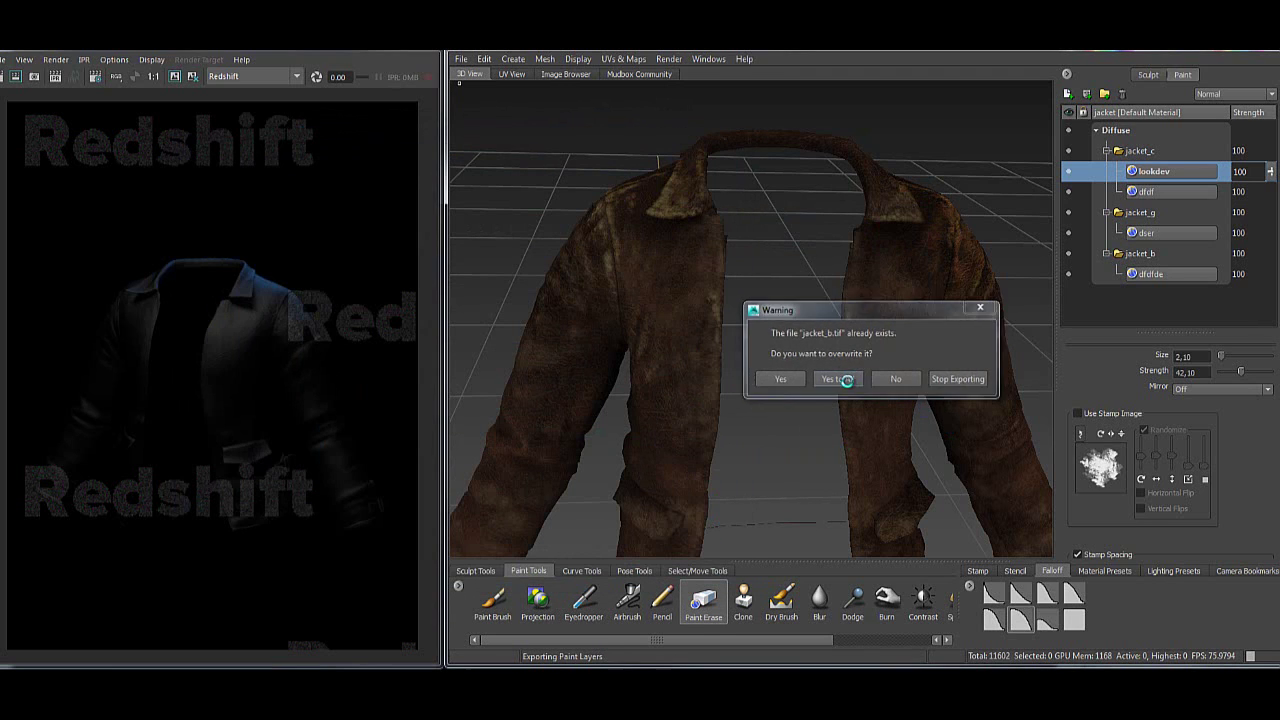
{"action": "left_click", "coordinate": [836, 379]}
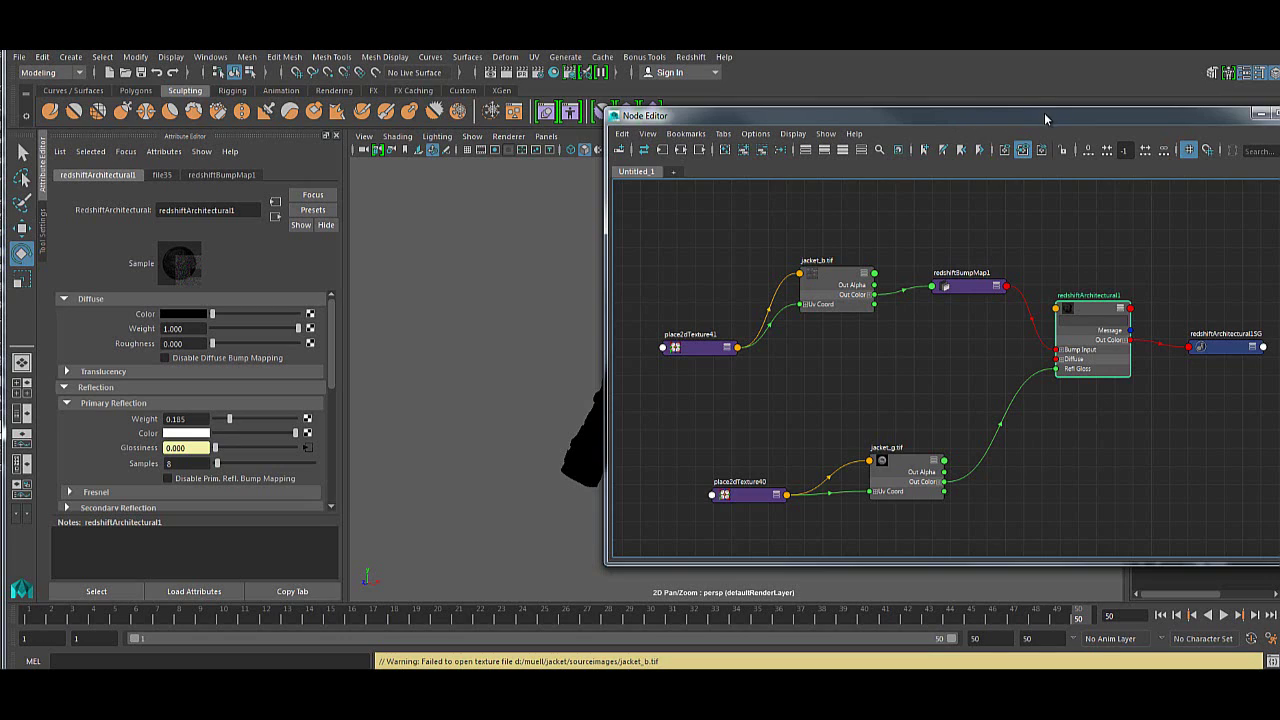
- Switch to Maya and connect a new File texture to the diffuse color of redshiftArchitectural1
{"action": "left_click_drag", "start_coordinate": [1044, 112], "coordinate": [821, 125]}
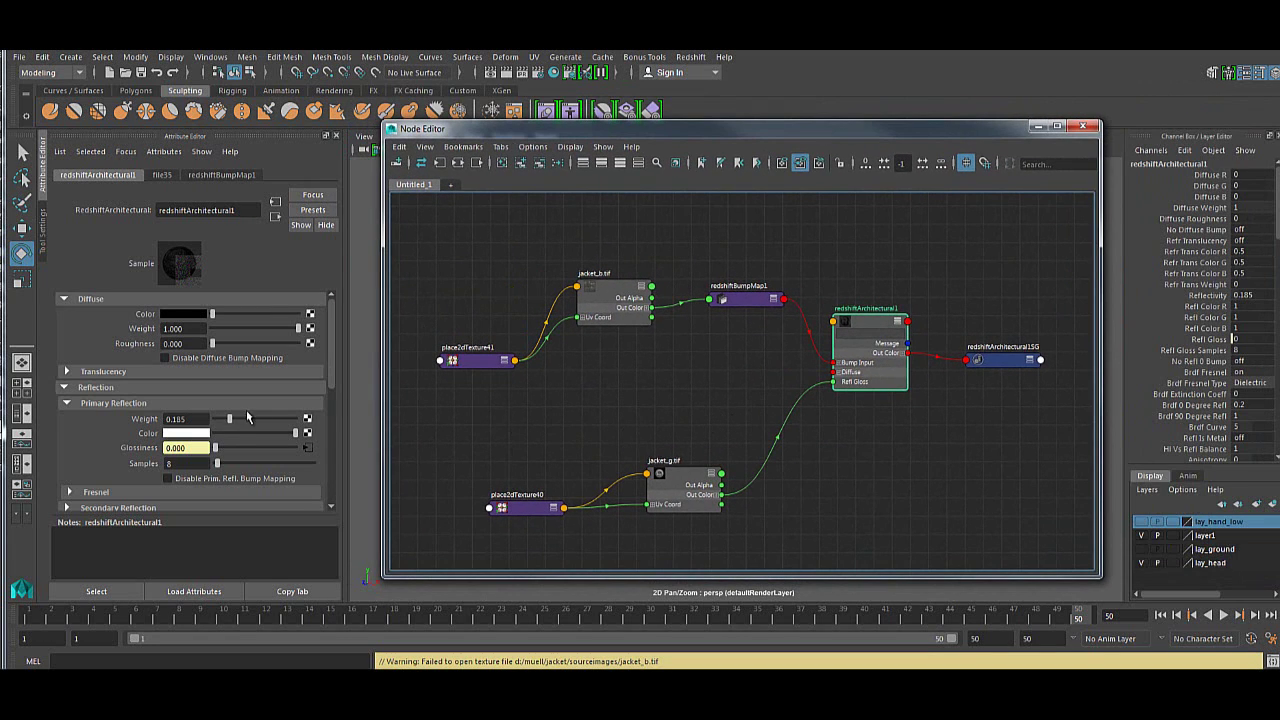
{"action": "left_click_drag", "start_coordinate": [863, 326], "coordinate": [863, 312]}
{"action": "left_click", "coordinate": [310, 314]}
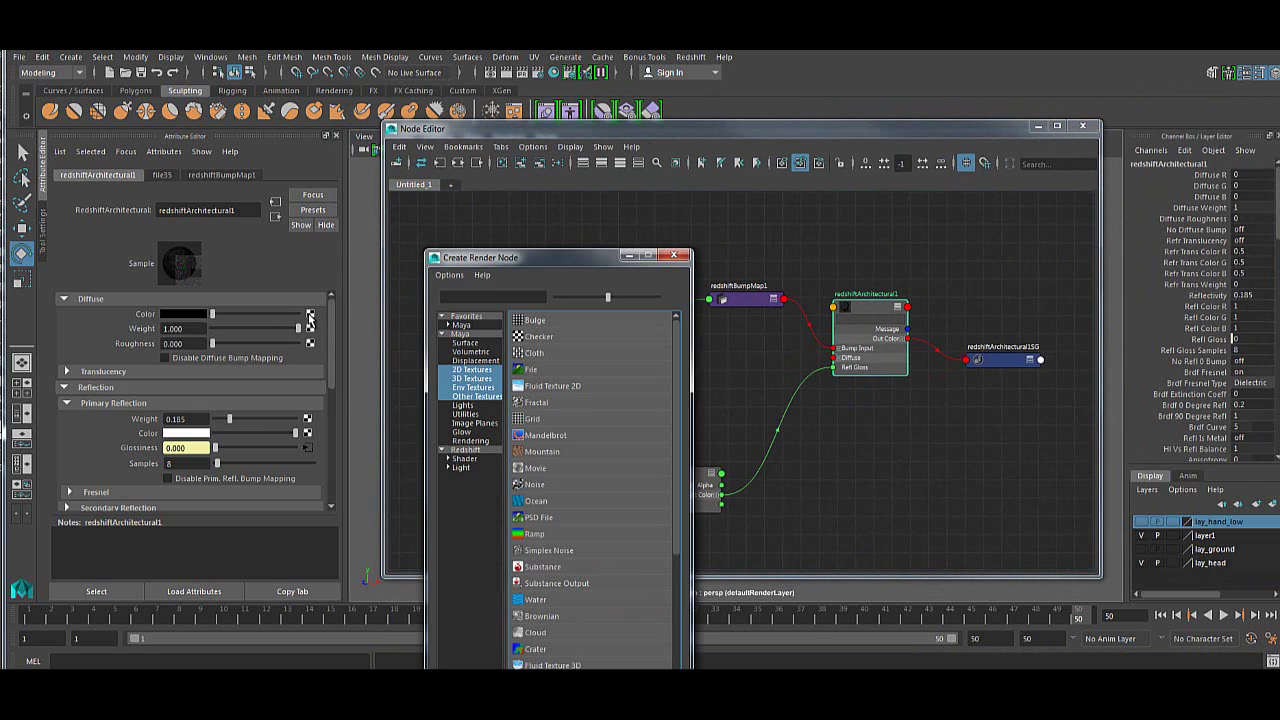
{"action": "left_click", "coordinate": [546, 372]}
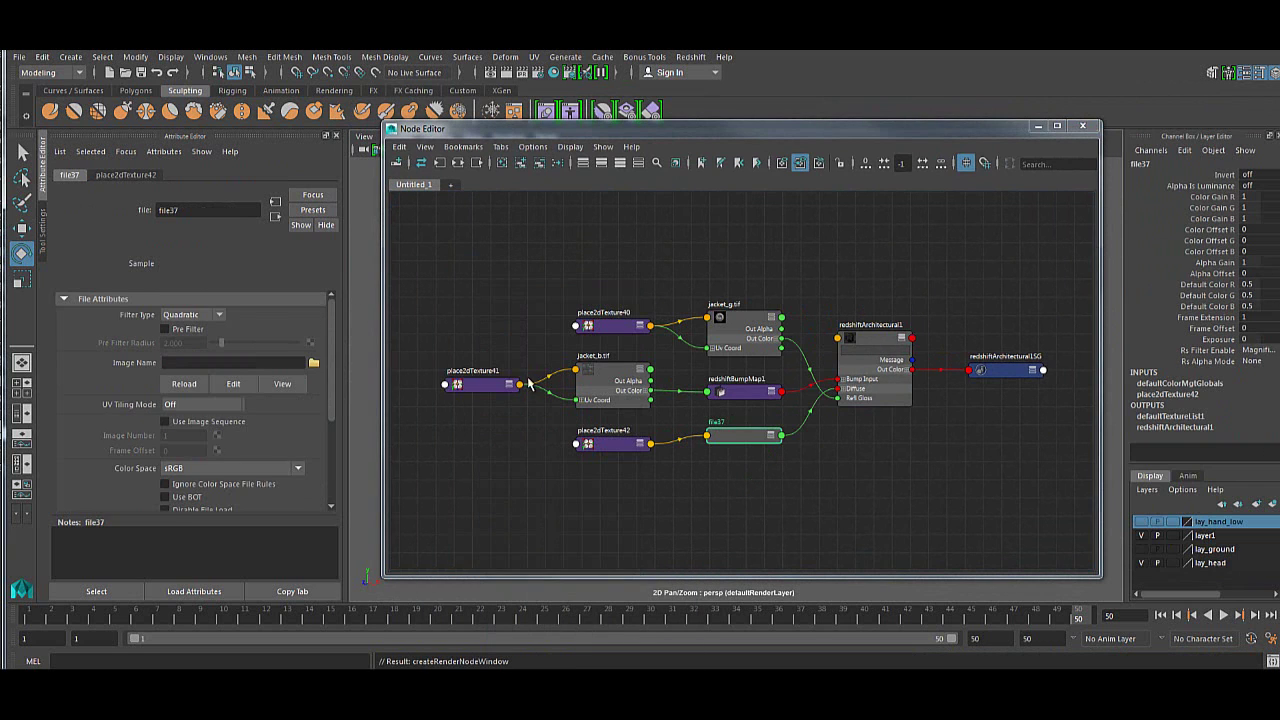
- Load jacket_c.tif from the sourceimages folder as the new texture's image
{"action": "left_click", "coordinate": [312, 363]}
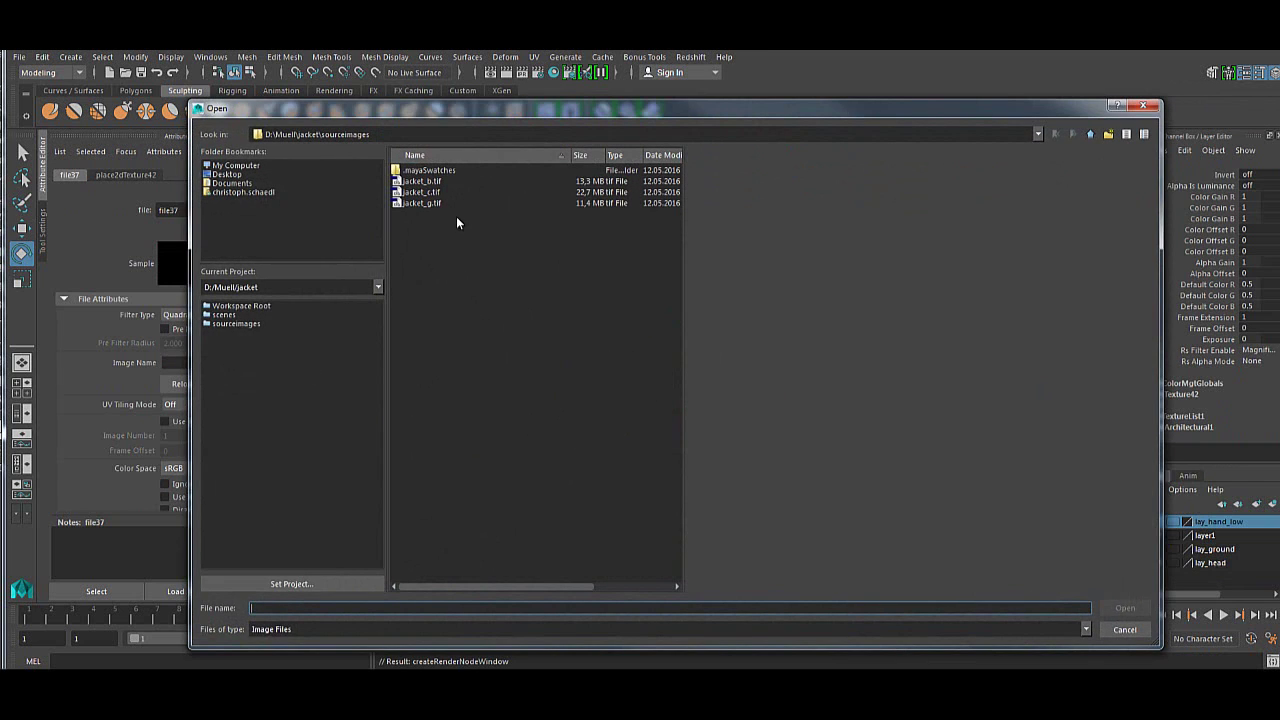
{"action": "left_click", "coordinate": [446, 192]}
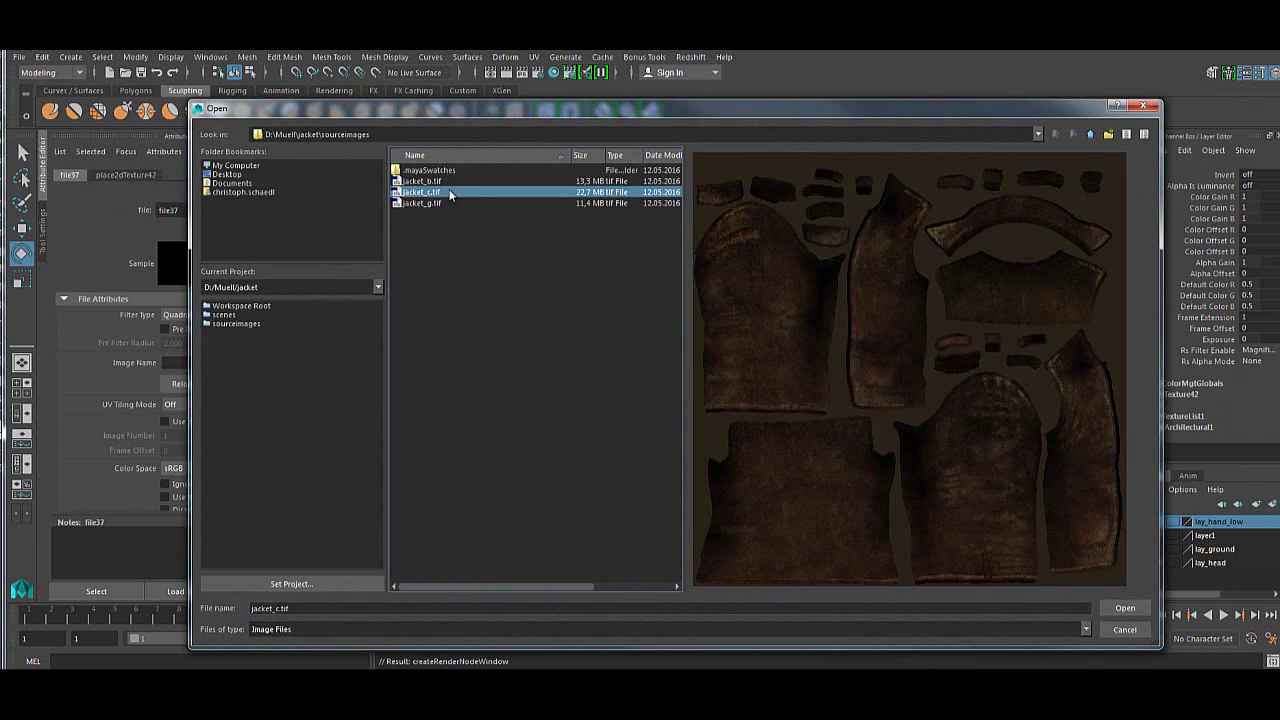
{"action": "left_click", "coordinate": [1122, 609]}
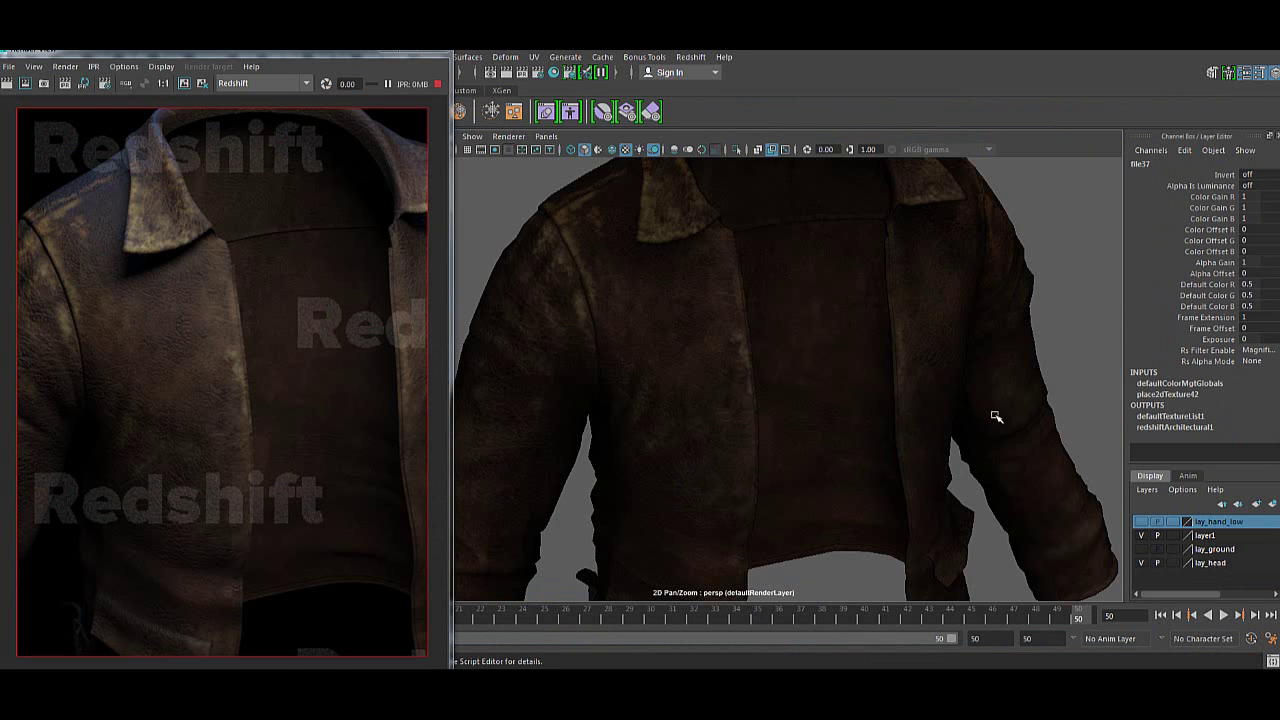
- Save the Files/Projects preferences with automatic reloading of updated image files enabled
{"action": "right_click_drag", "start_coordinate": [994, 414], "coordinate": [795, 374], "text": "alt"}
{"action": "left_click_drag", "start_coordinate": [795, 374], "coordinate": [743, 363], "text": "alt"}
{"action": "left_click", "coordinate": [1268, 638]}
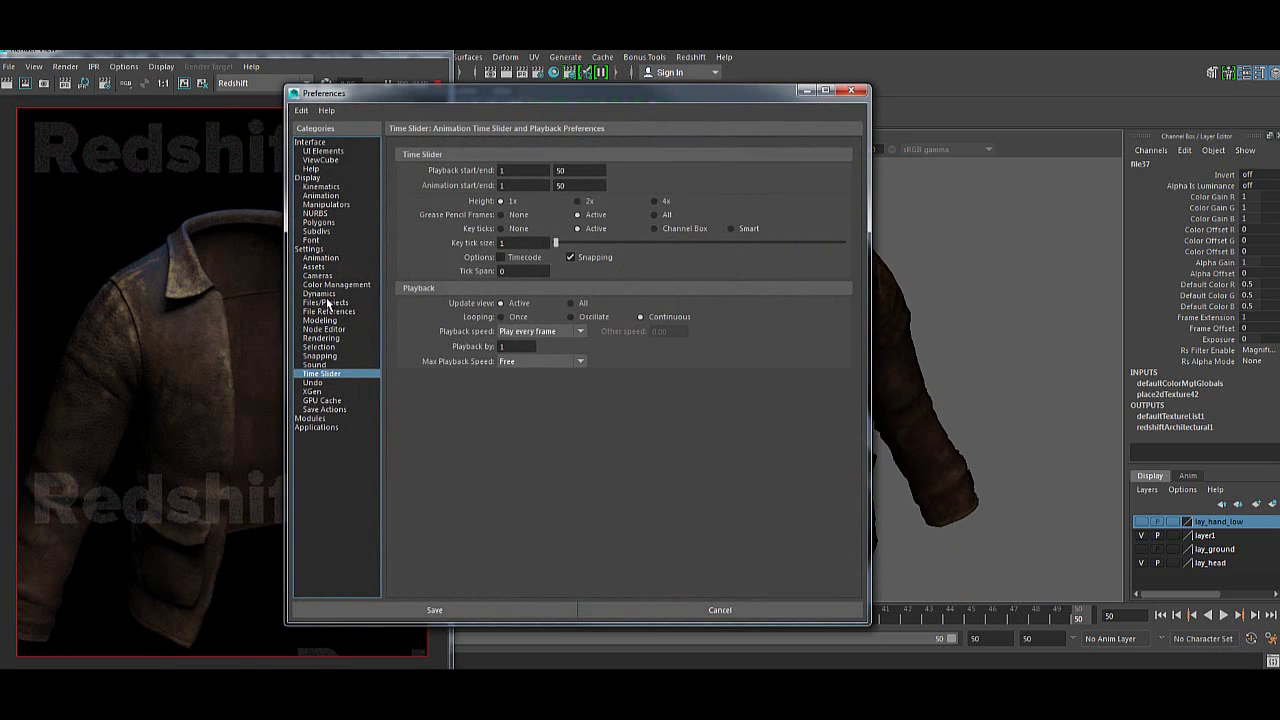
{"action": "left_click", "coordinate": [332, 302]}
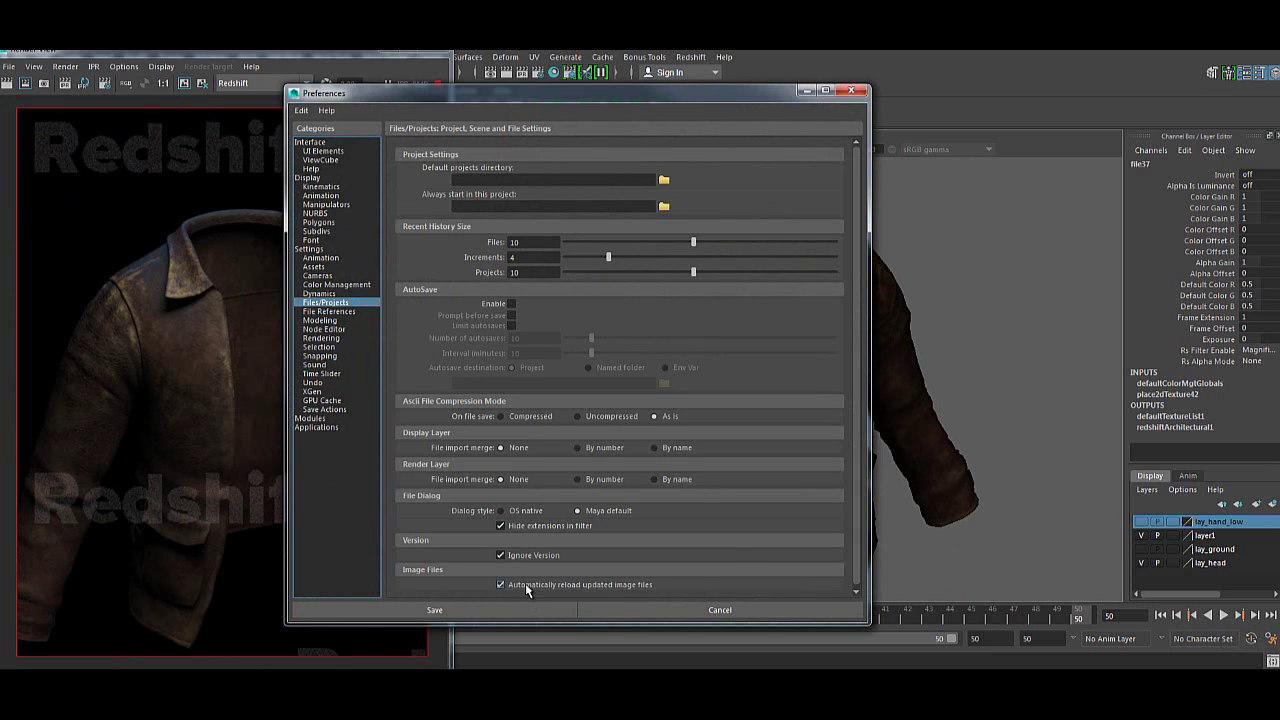
{"action": "left_click", "coordinate": [483, 606]}
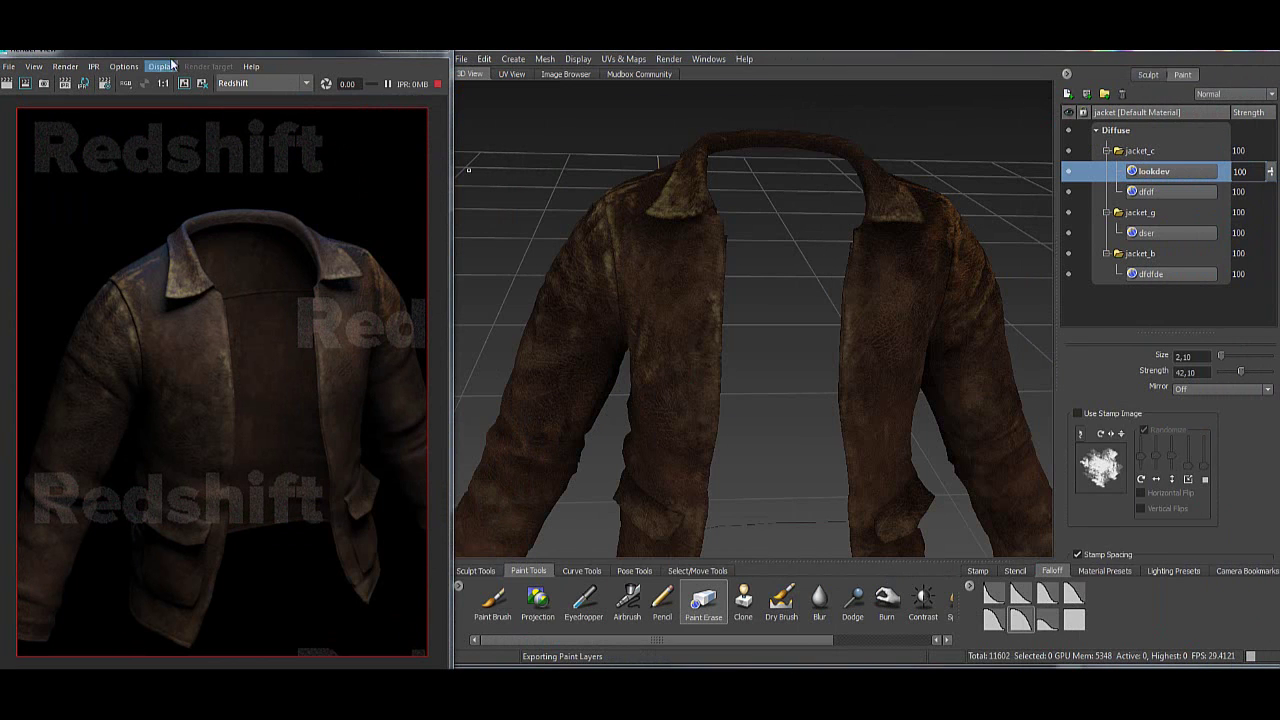
- Switch to Mudbox and paint a blue zigzag stroke down the jacket's front panel on the lookdev layer with the Paint Brush
{"action": "left_click_drag", "start_coordinate": [170, 47], "coordinate": [160, 39]}
{"action": "left_click_drag", "start_coordinate": [652, 284], "coordinate": [716, 313], "text": "alt"}
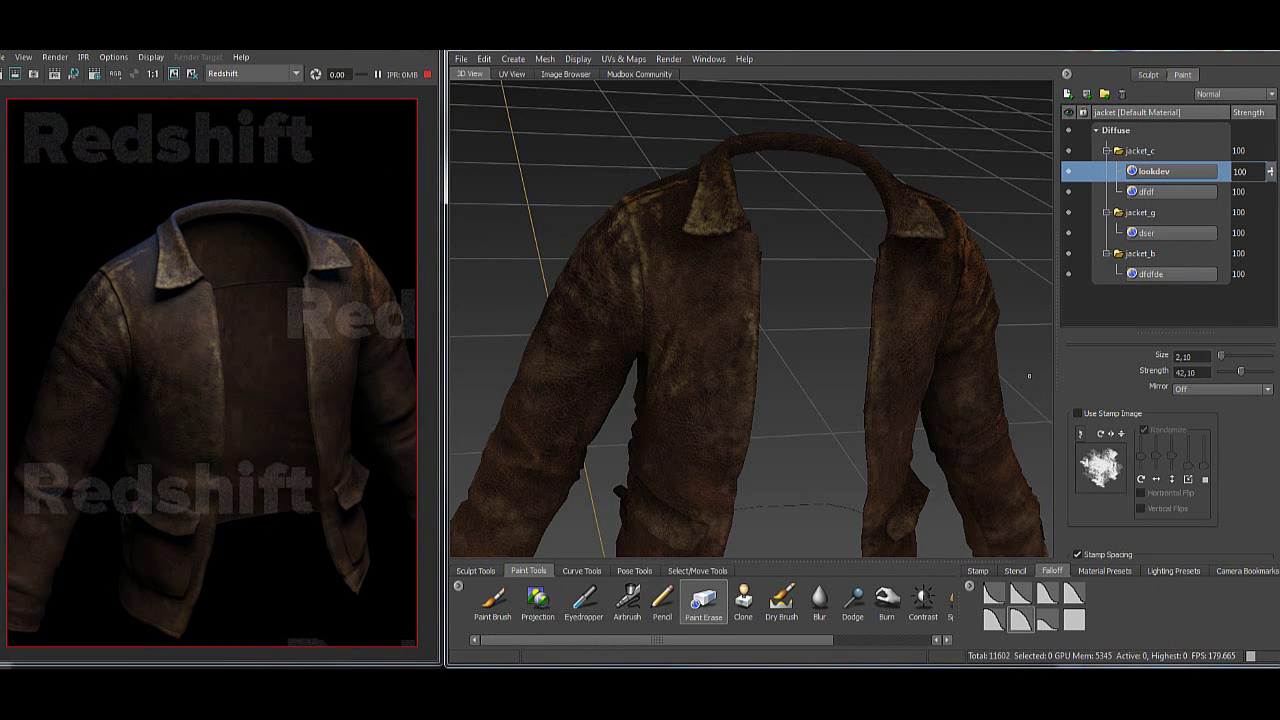
{"action": "left_click", "coordinate": [496, 602]}
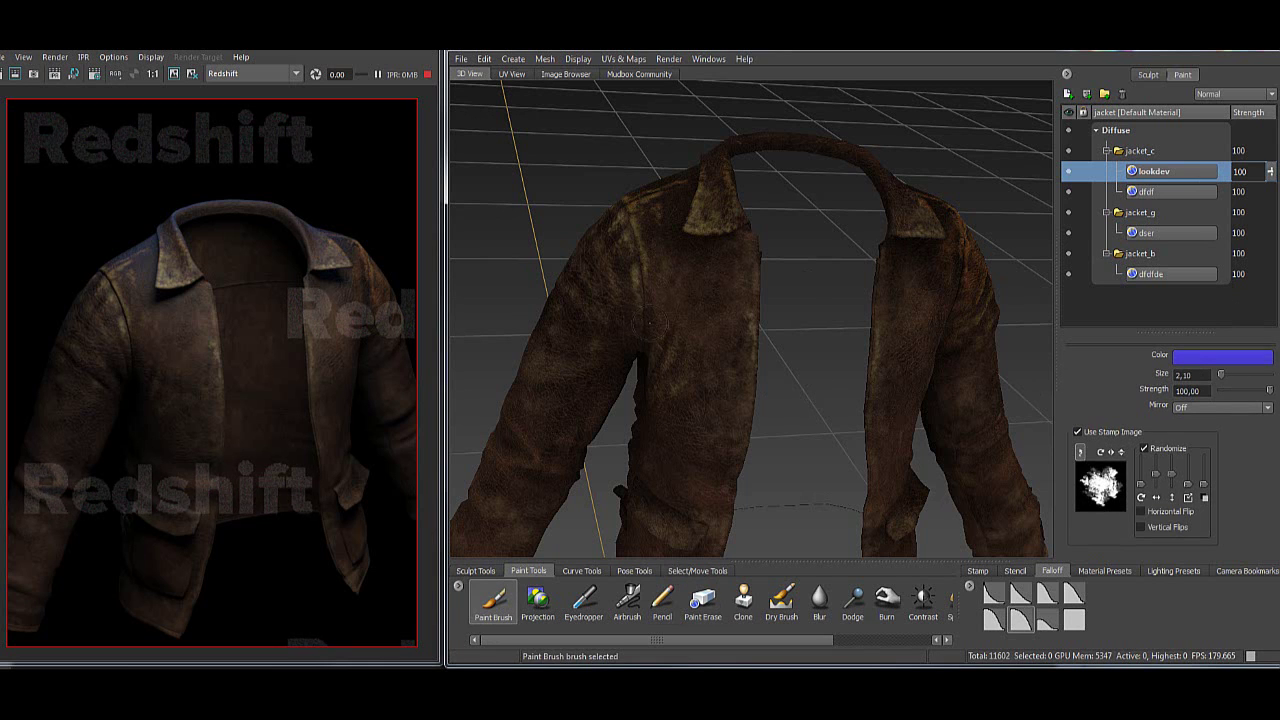
{"action": "left_click_drag", "start_coordinate": [680, 265], "coordinate": [712, 455]}
{"action": "left_click_drag", "start_coordinate": [842, 394], "coordinate": [876, 400], "text": "alt"}
- Export all paint layers with the blue stroke to the sourceimages folder to update the Redshift render
{"action": "left_click", "coordinate": [463, 62]}
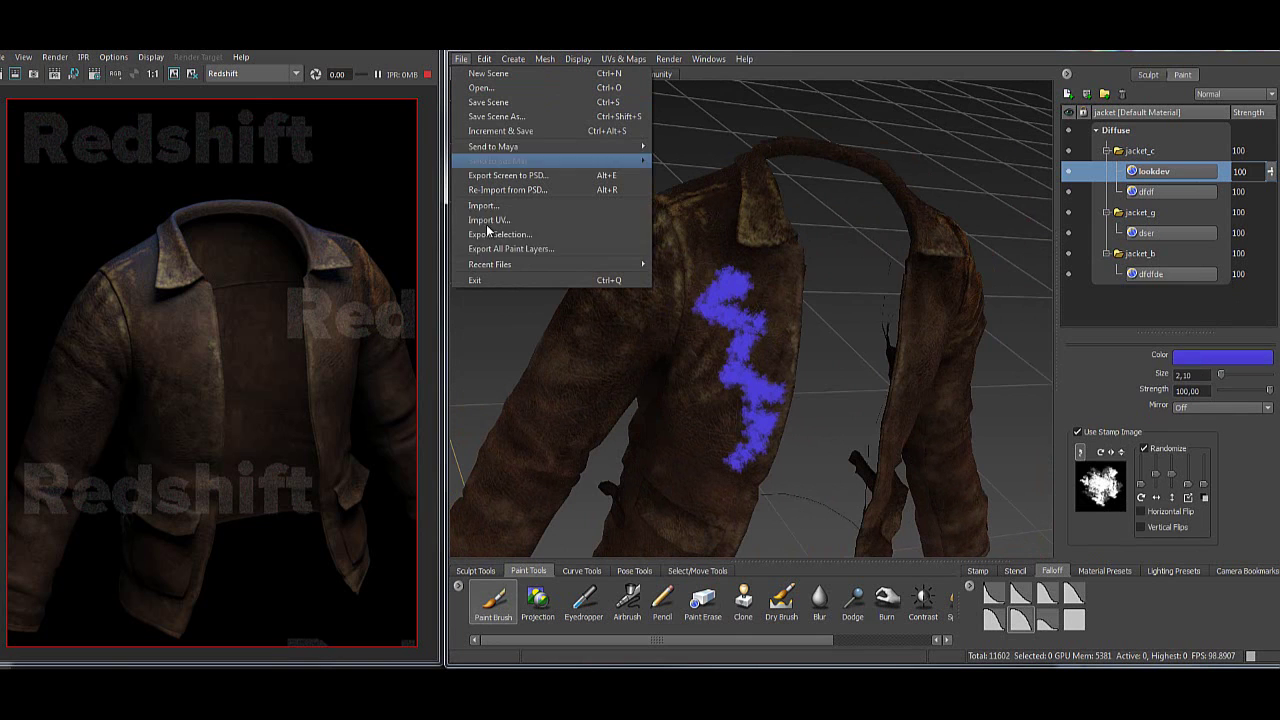
{"action": "key", "text": "Escape"}
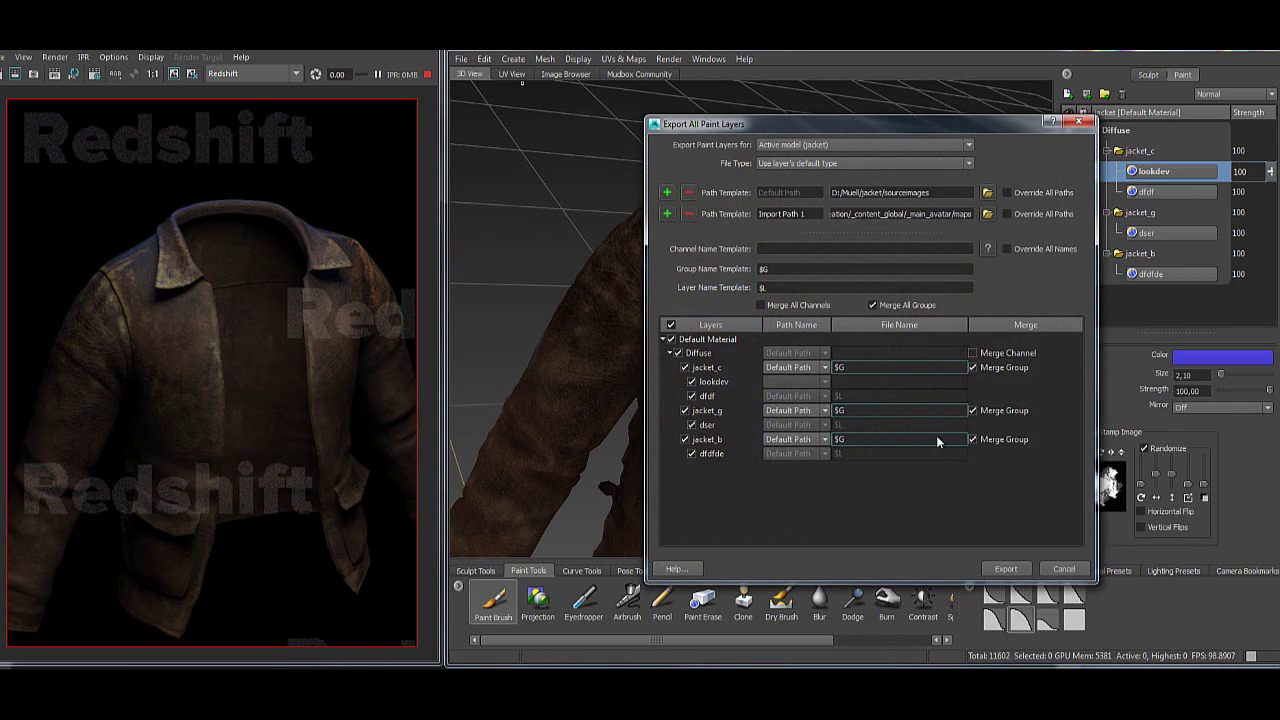
{"action": "left_click", "coordinate": [1006, 568]}
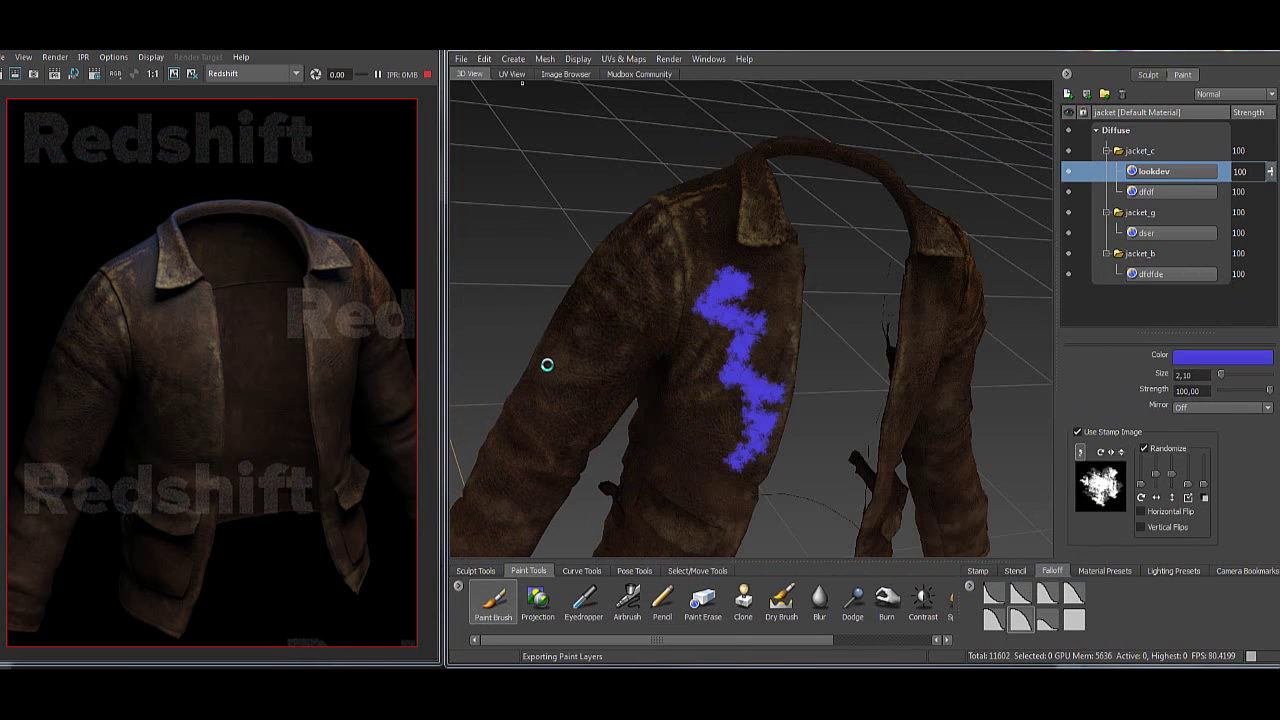
{"action": "key", "text": "Return"}
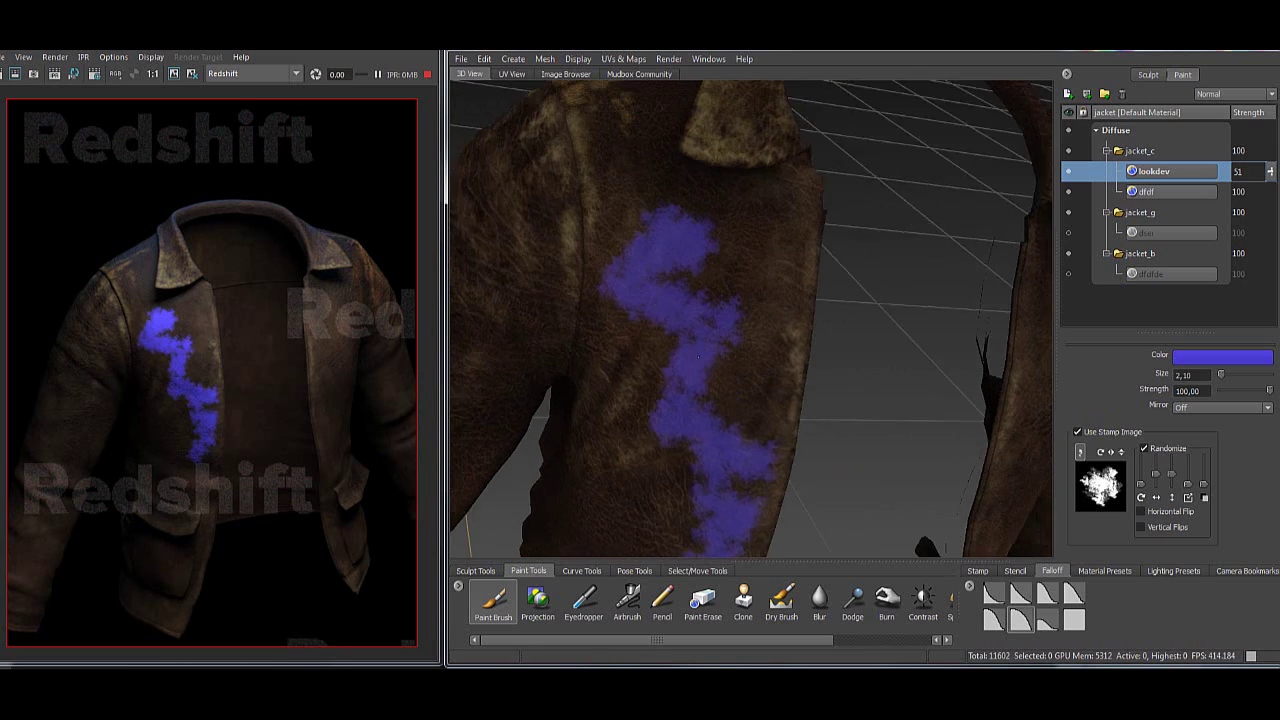
- Examine the painted stroke up close and check the hotkey assigned to Export All Paint Layers
{"action": "left_click_drag", "start_coordinate": [698, 357], "coordinate": [660, 325], "text": "alt"}
{"action": "right_click_drag", "start_coordinate": [660, 325], "coordinate": [590, 340], "text": "alt"}
{"action": "left_click_drag", "start_coordinate": [590, 340], "coordinate": [547, 365], "text": "alt"}
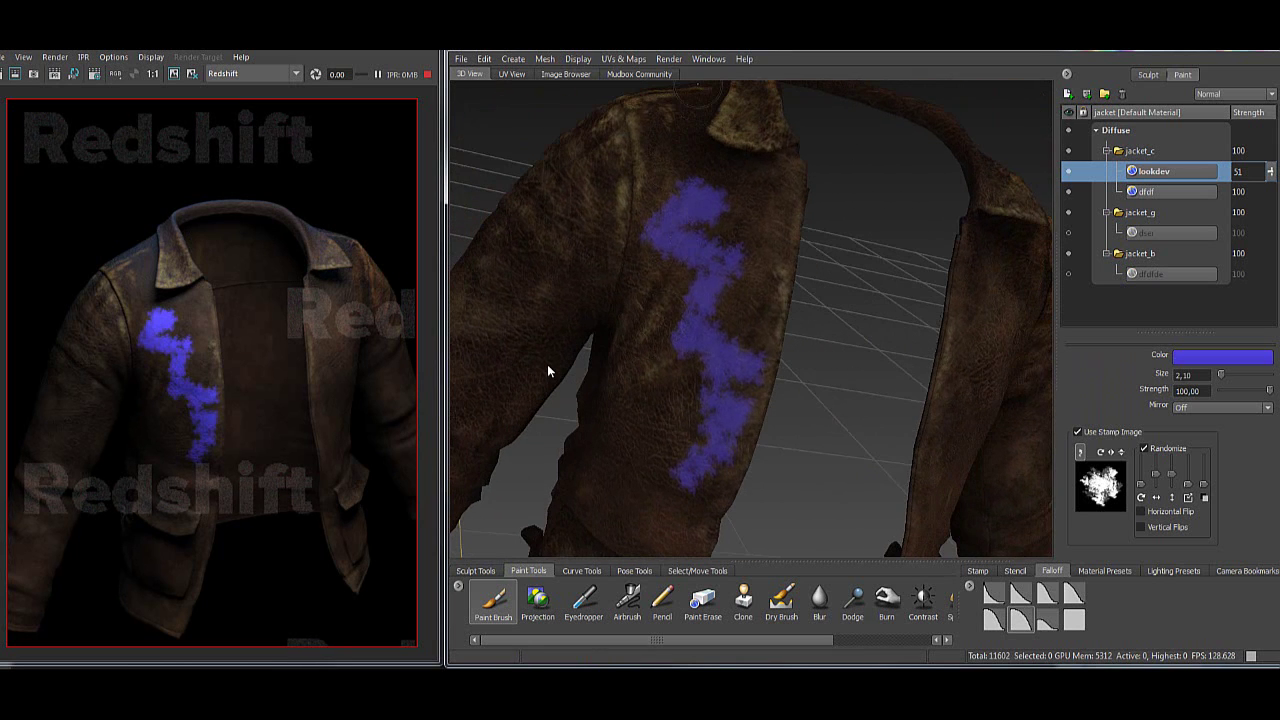
{"action": "key", "text": "alt+w"}
{"action": "key", "text": "Down"}
{"action": "key", "text": "Return"}
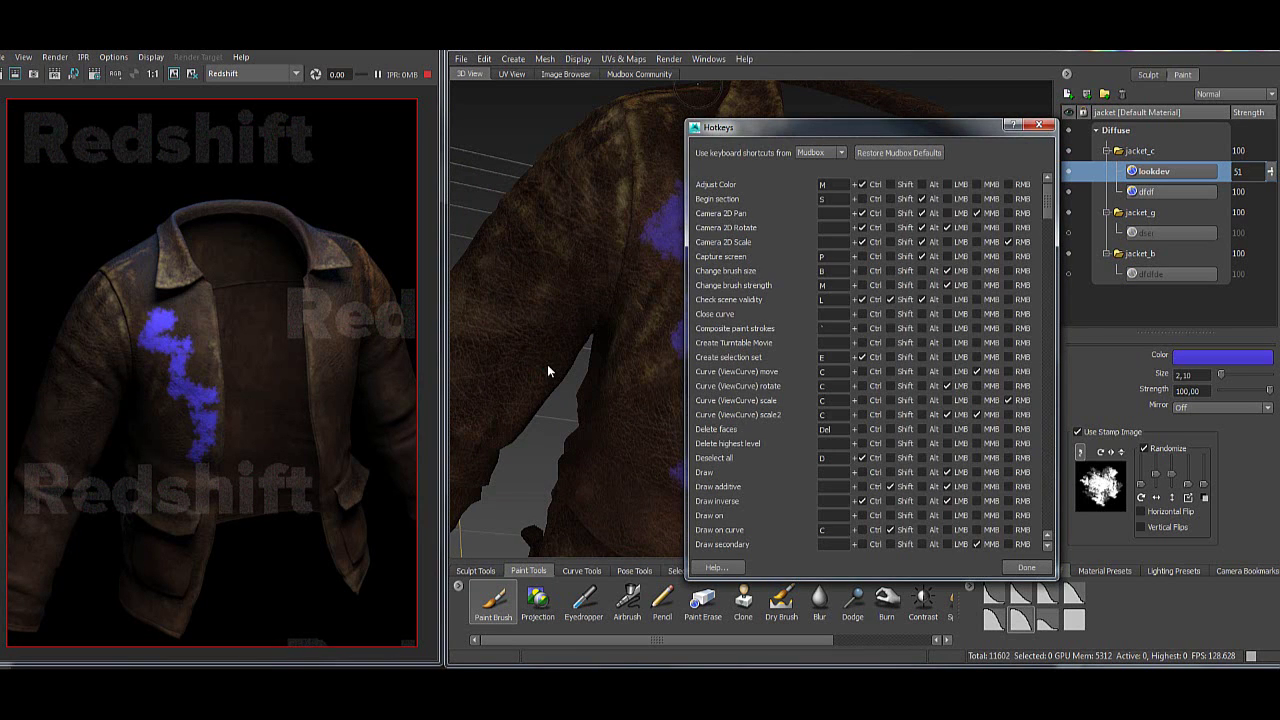
{"action": "scroll", "coordinate": [548, 366], "scroll_direction": "down", "scroll_amount": 5}
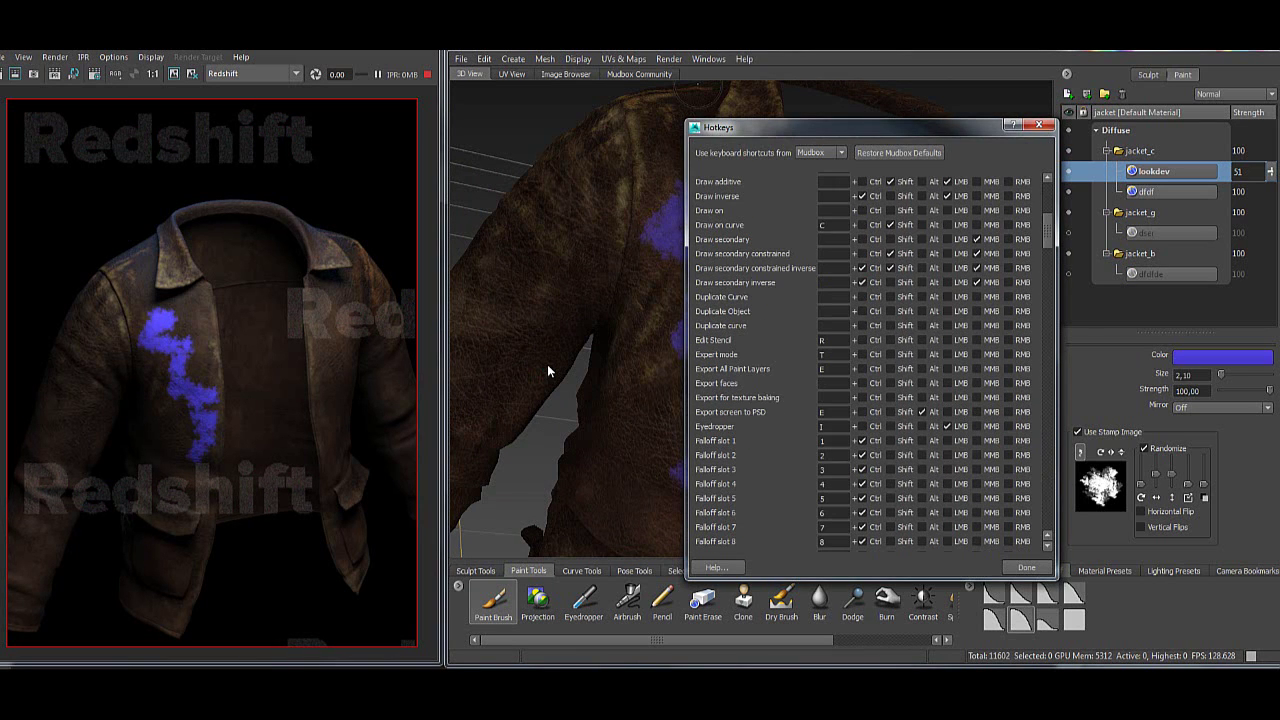
{"action": "double_click", "coordinate": [833, 369]}
{"action": "left_click", "coordinate": [1026, 567]}
- Re-export the paint layers with the reduced lookdev strength, overwriting the existing jacket_c.tif
{"action": "left_click_drag", "start_coordinate": [700, 362], "coordinate": [752, 367], "text": "alt"}
{"action": "key", "text": "e"}
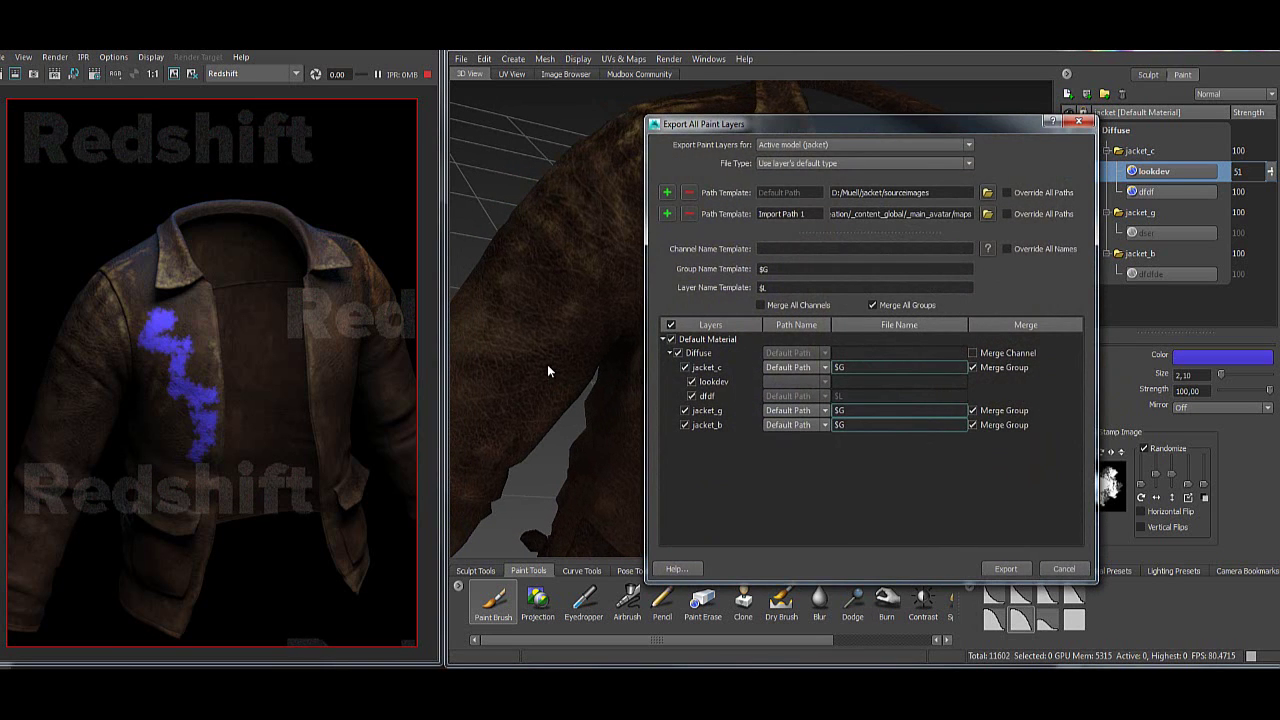
{"action": "key", "text": "Return"}
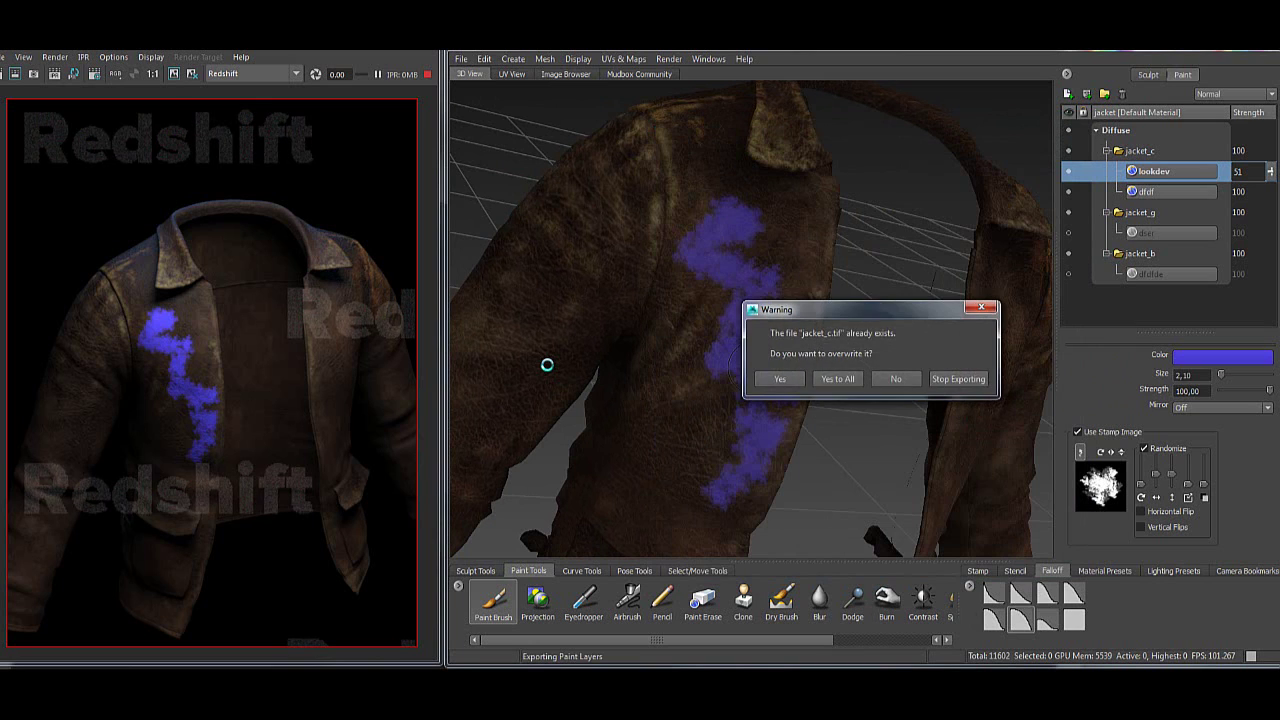
{"action": "key", "text": "Return"}
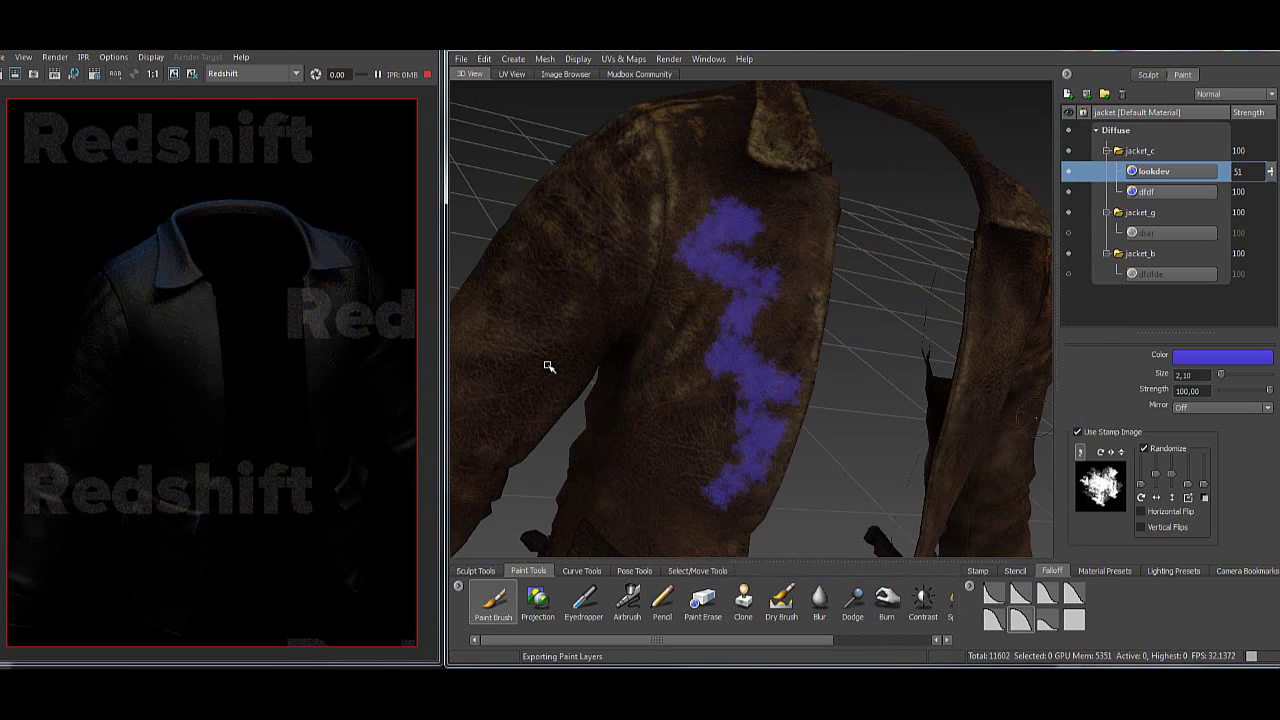